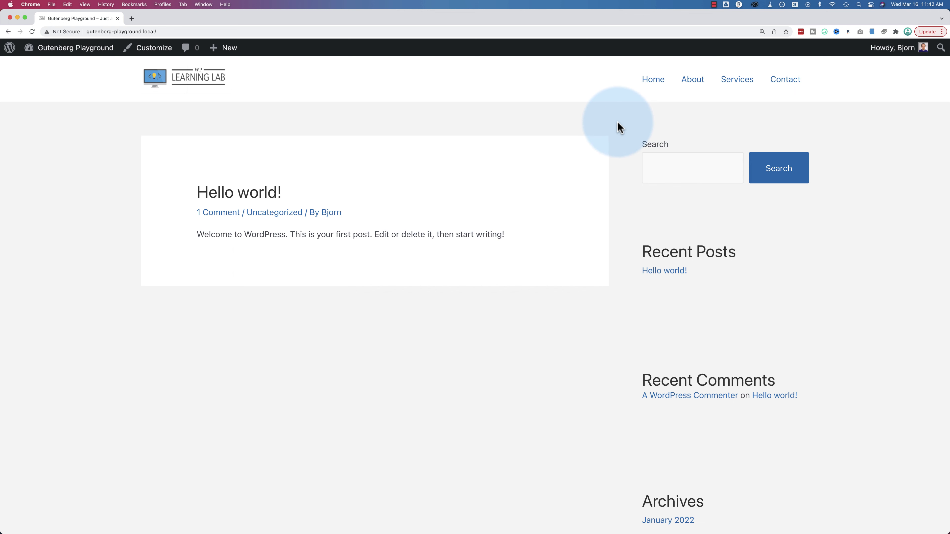
Go from the admin dashboard to the All Pages list
mouse_move(73, 48)
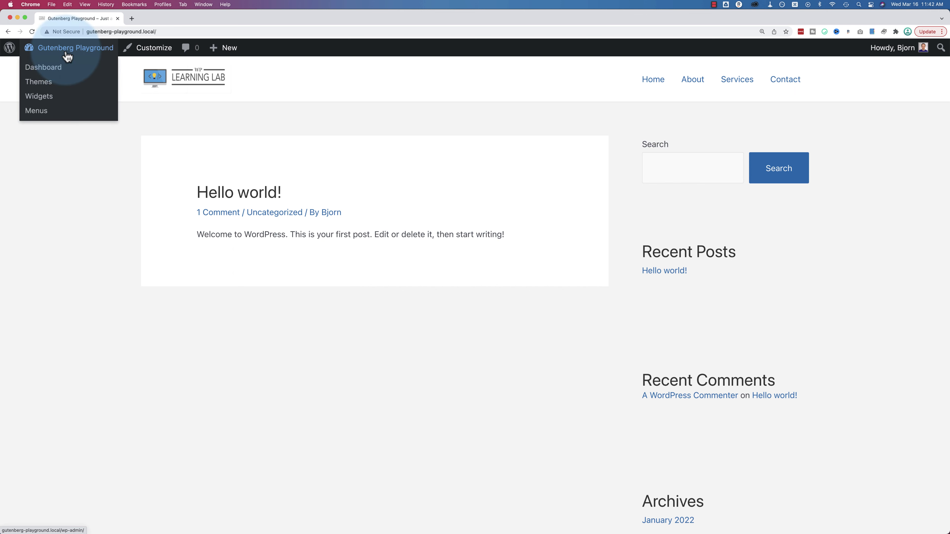
click(56, 68)
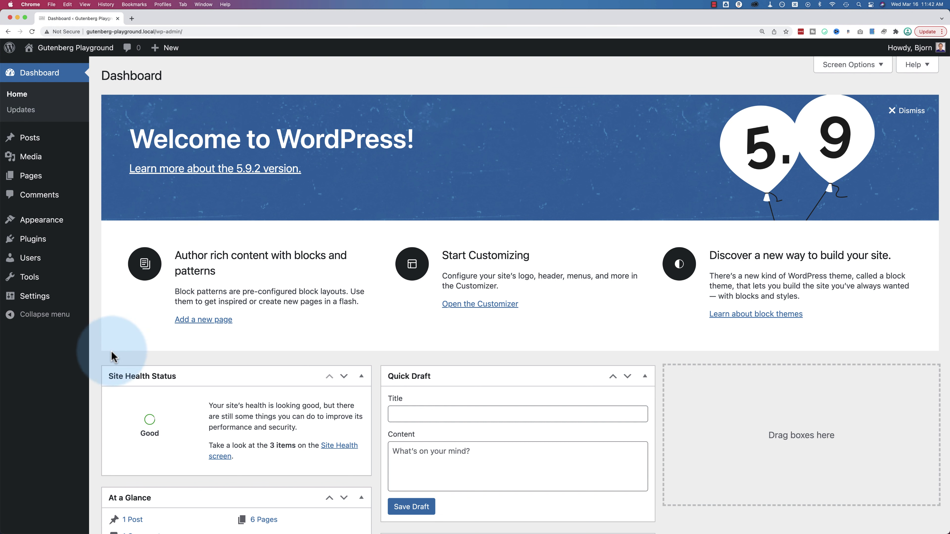
click(43, 180)
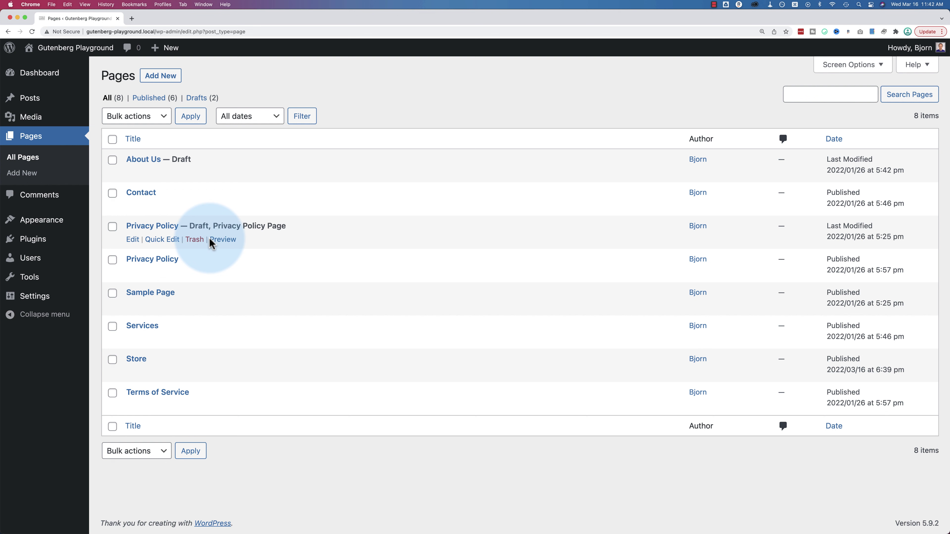
Start a new page titled 'Store', then leave it unsaved and discard the draft
mouse_move(141, 373)
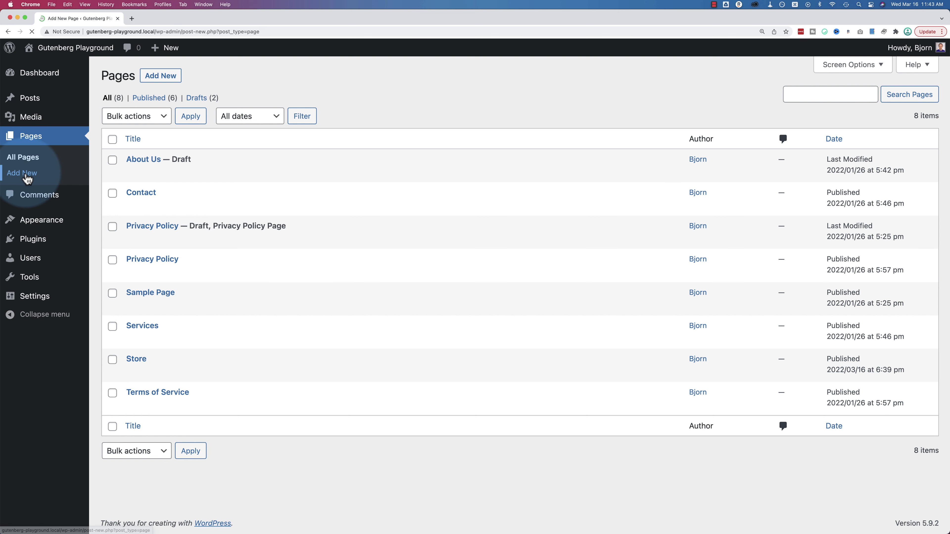
text(So)
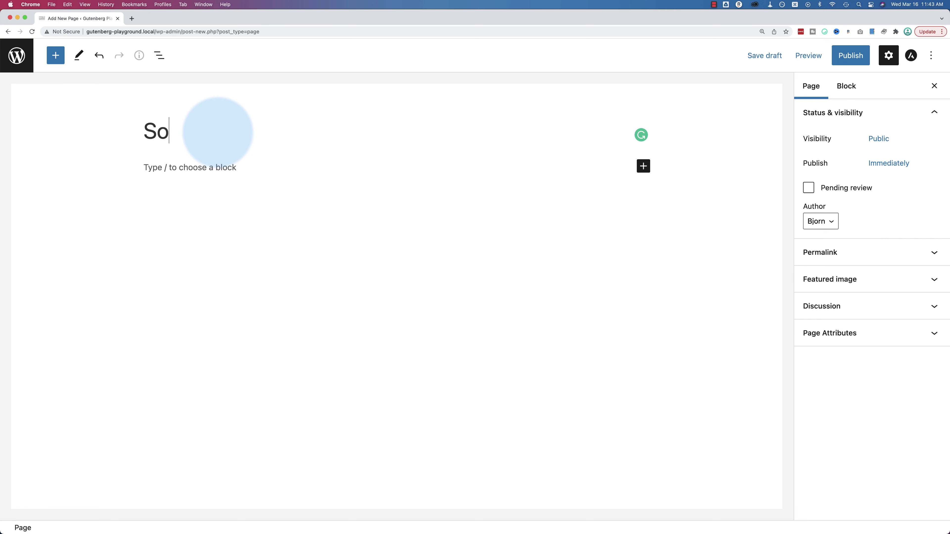
text(tre)
key(BackSpace)
key(BackSpace)
key(BackSpace)
key(BackSpace)
text(tore)
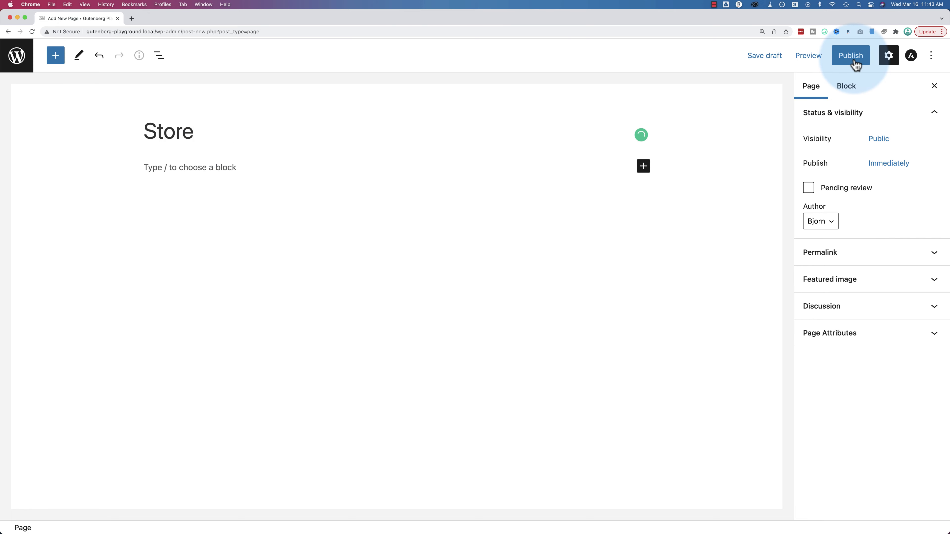
click(17, 58)
key(Return)
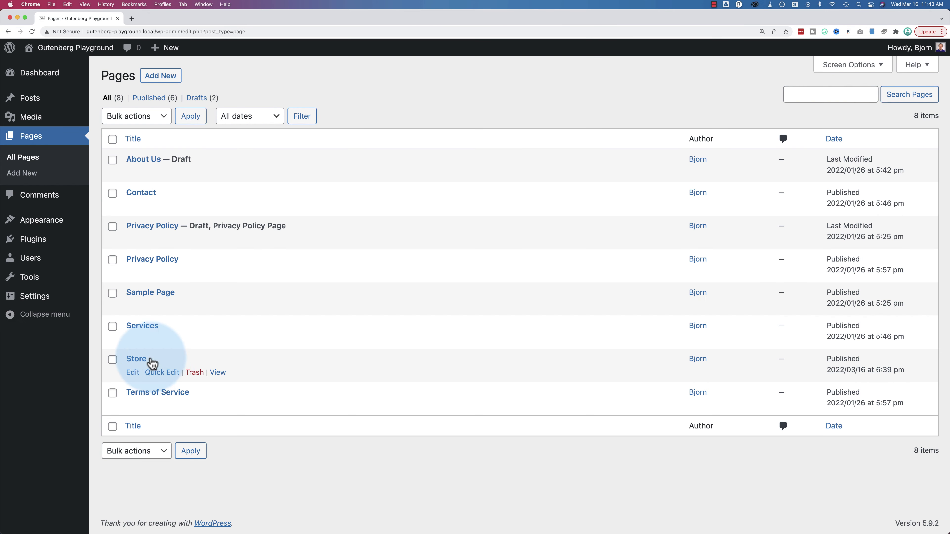
Open the Menus editor on Main Menu and compare it with the live site's navigation bar
mouse_move(132, 209)
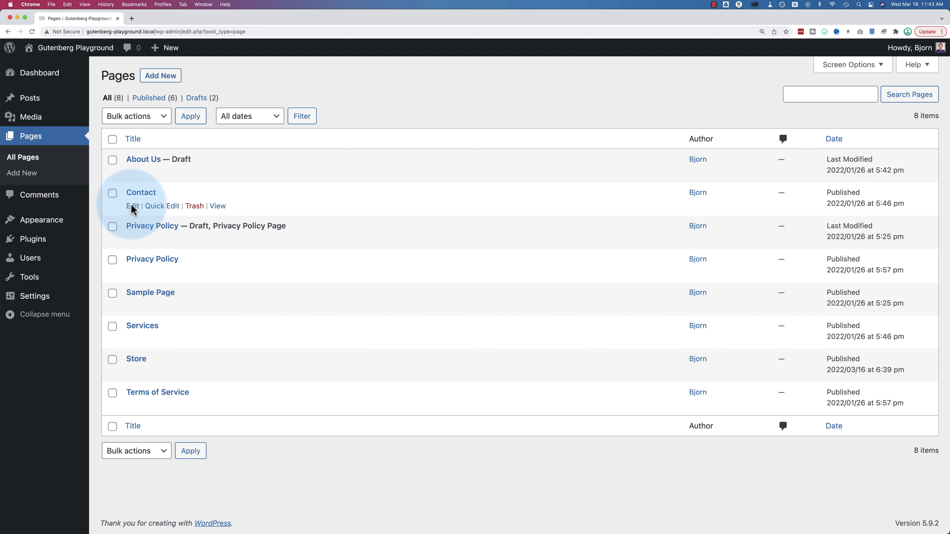
mouse_move(34, 225)
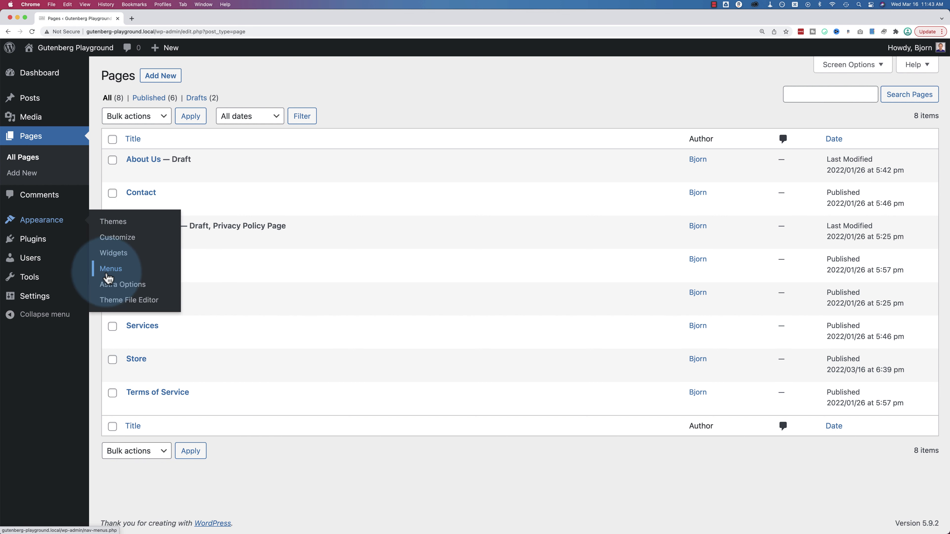
click(108, 276)
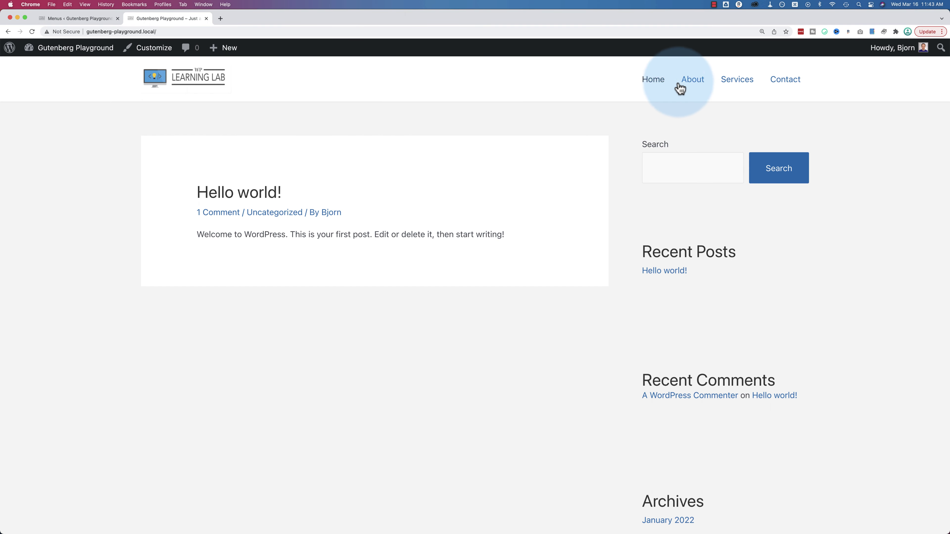
click(78, 19)
drag(333, 351, 329, 374)
click(180, 20)
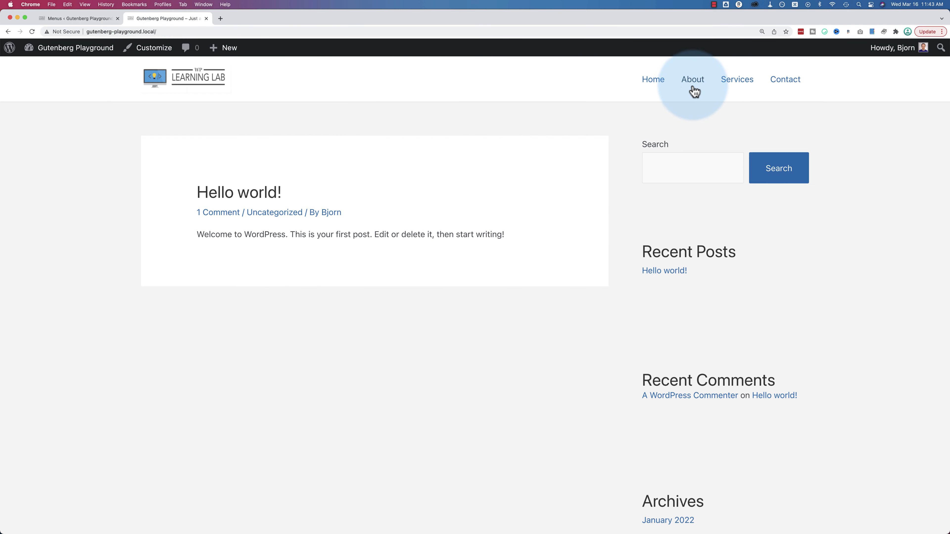
click(81, 21)
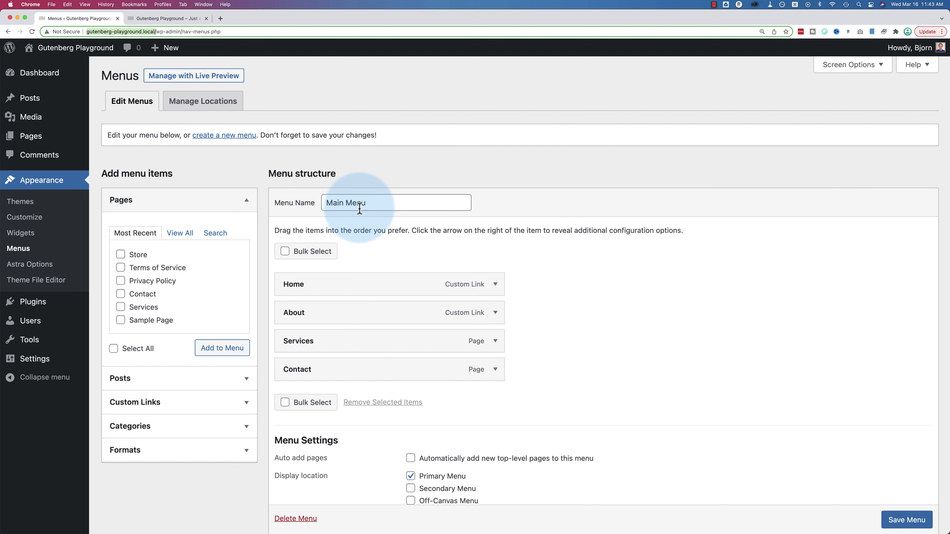
Create a new menu named 'Footer Menu'
click(224, 139)
click(343, 205)
text(Footer Menu)
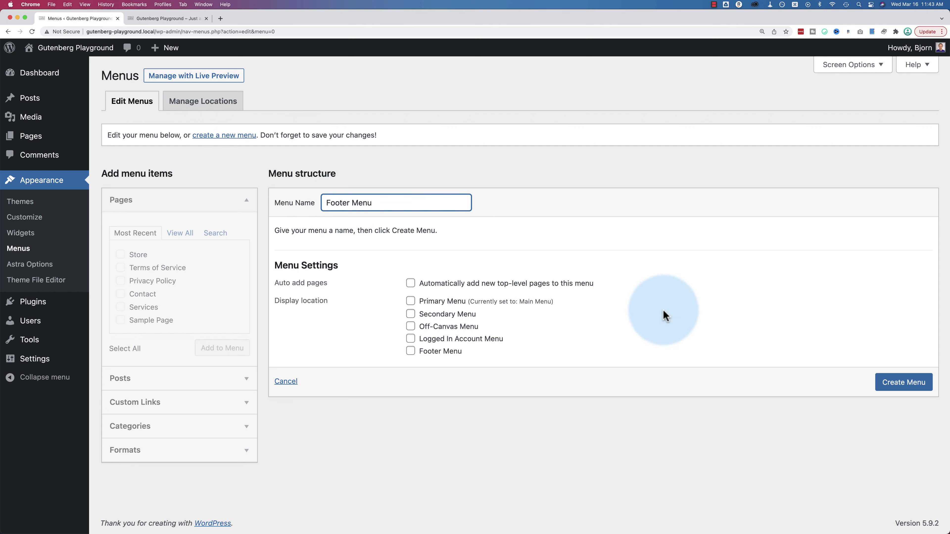
key(Return)
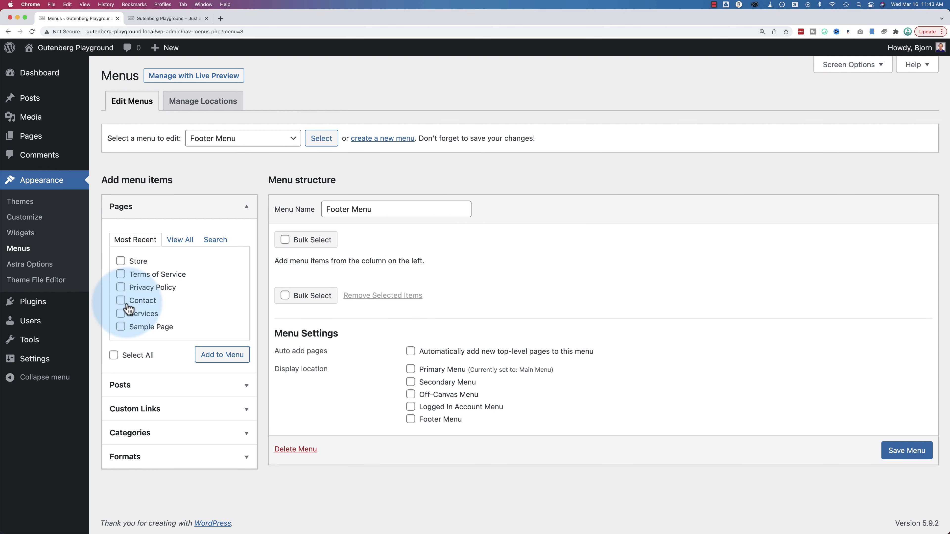
Add the Privacy Policy and Terms of Service pages, with Terms of Service below Privacy Policy
click(121, 287)
click(120, 274)
click(222, 354)
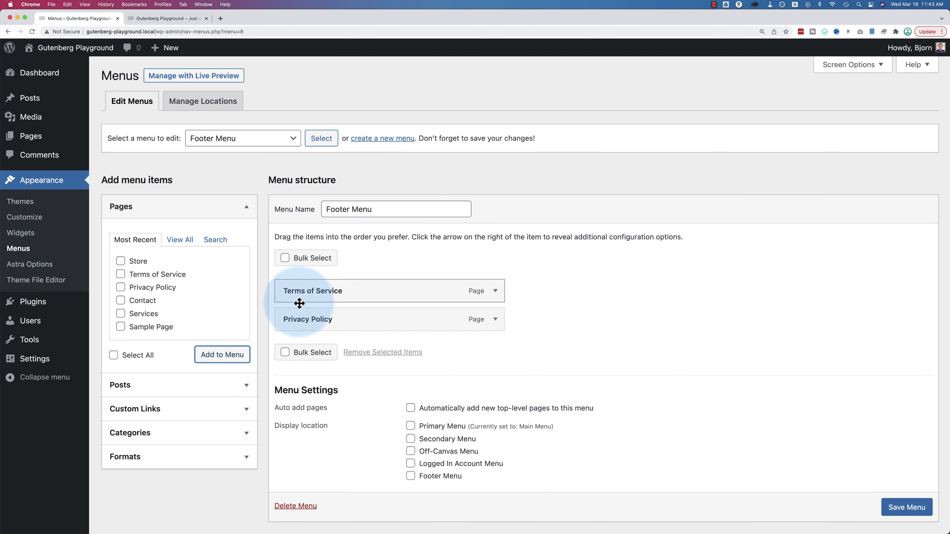
drag(300, 303, 299, 332)
scroll(598, 412, down, 1)
click(907, 491)
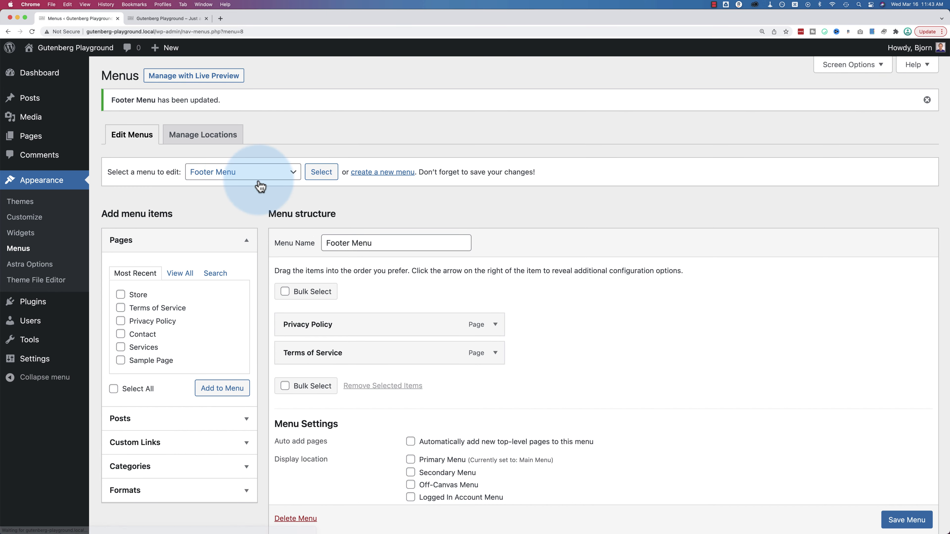
Load Main Menu (Primary Menu) into the menu editor
click(206, 179)
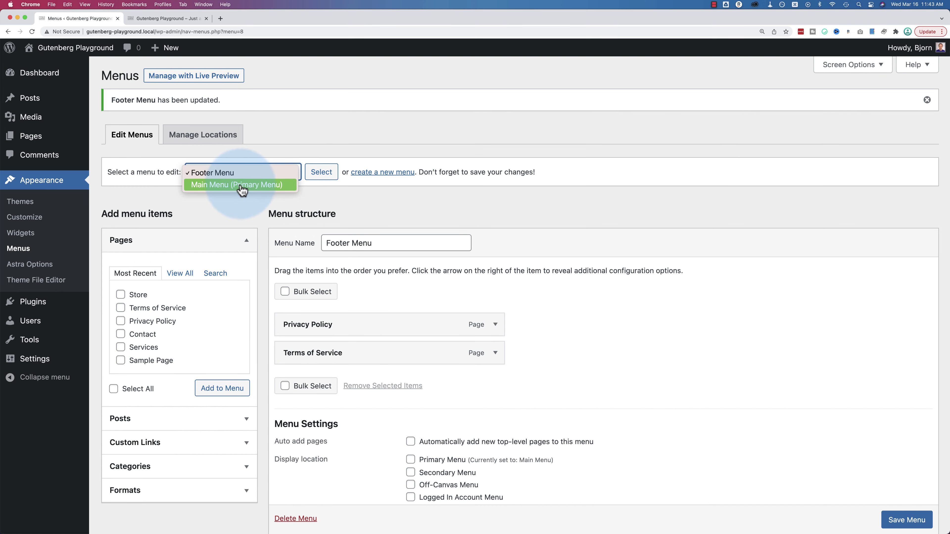
click(208, 187)
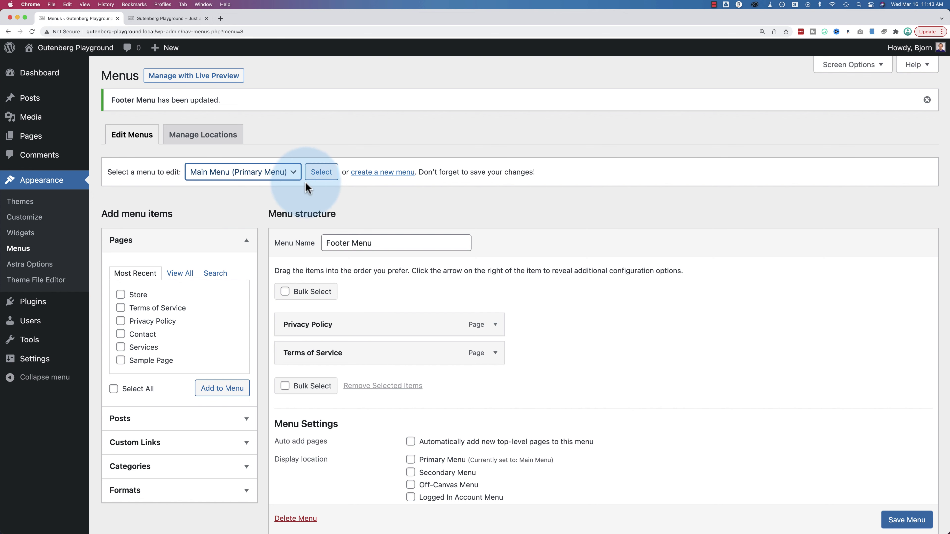
click(322, 173)
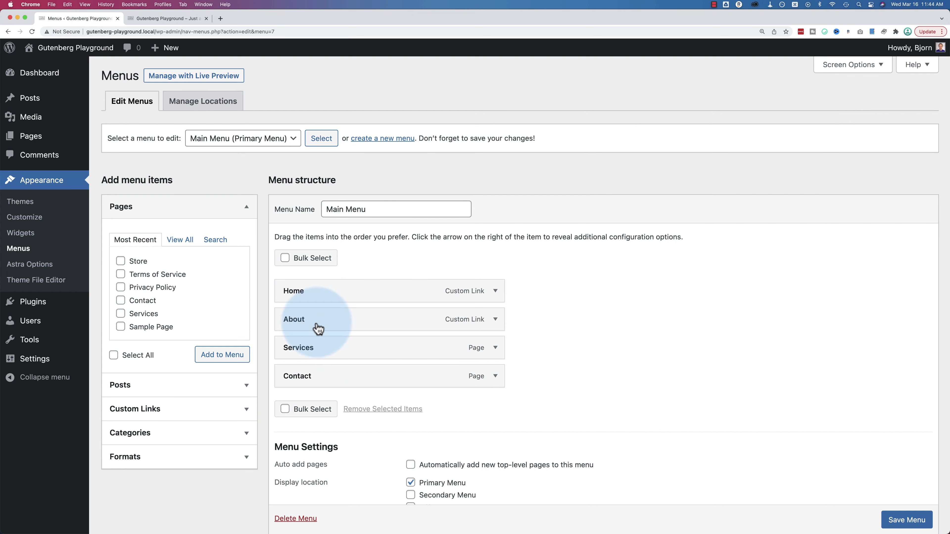
mouse_move(318, 327)
mouse_down()
mouse_move(360, 362)
mouse_move(354, 321)
mouse_move(329, 323)
mouse_up()
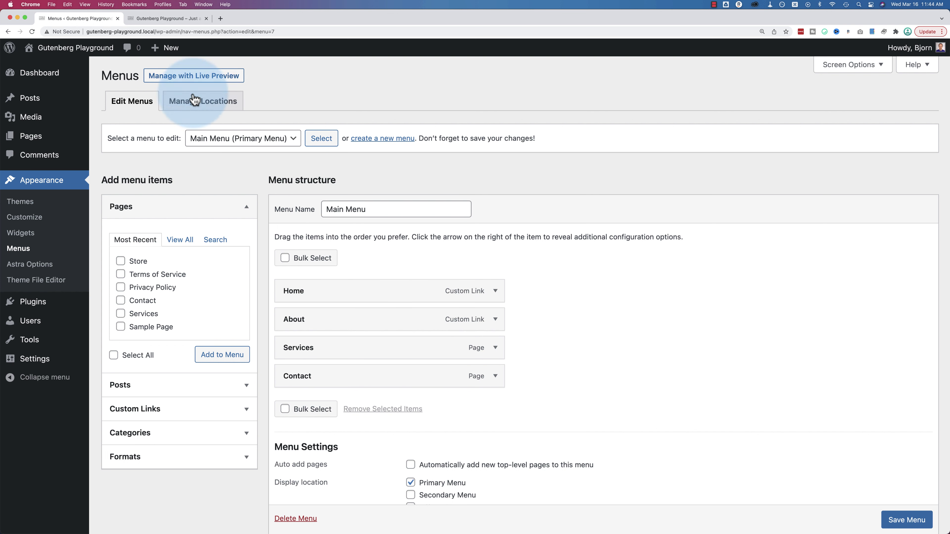
Check which menu each theme location uses, then return with Main Menu still selected
click(221, 107)
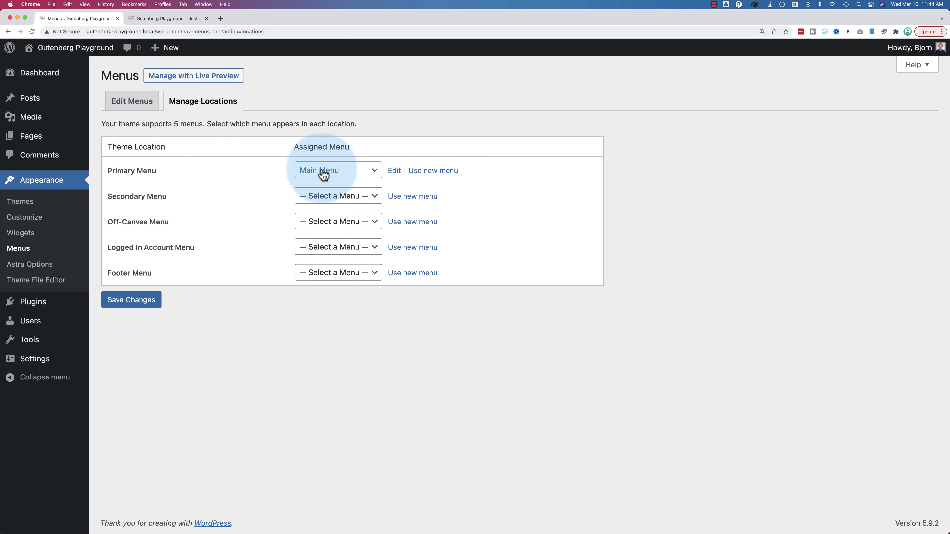
click(134, 109)
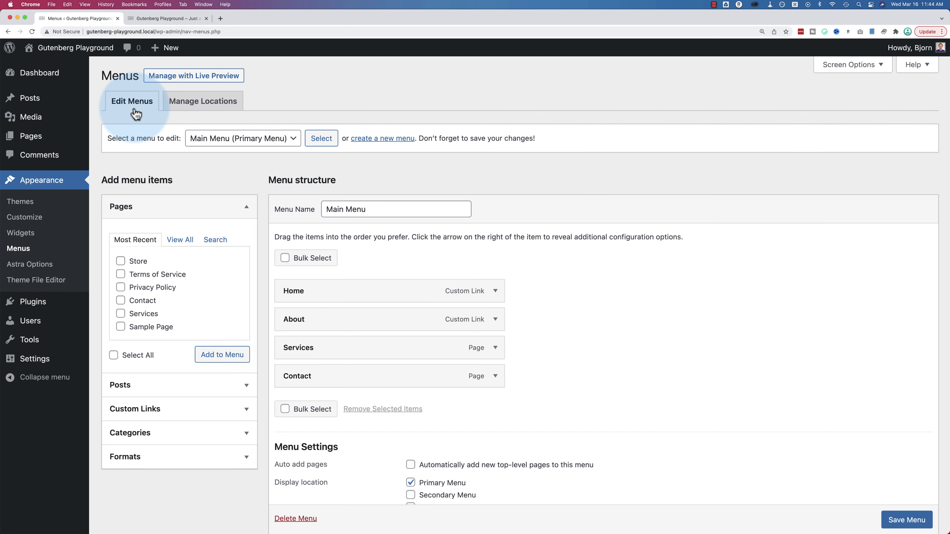
click(227, 141)
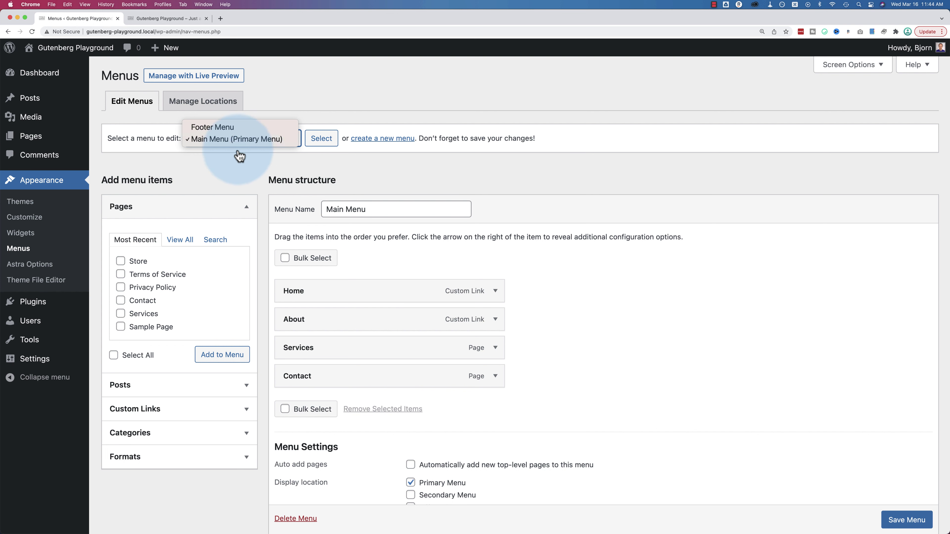
click(230, 144)
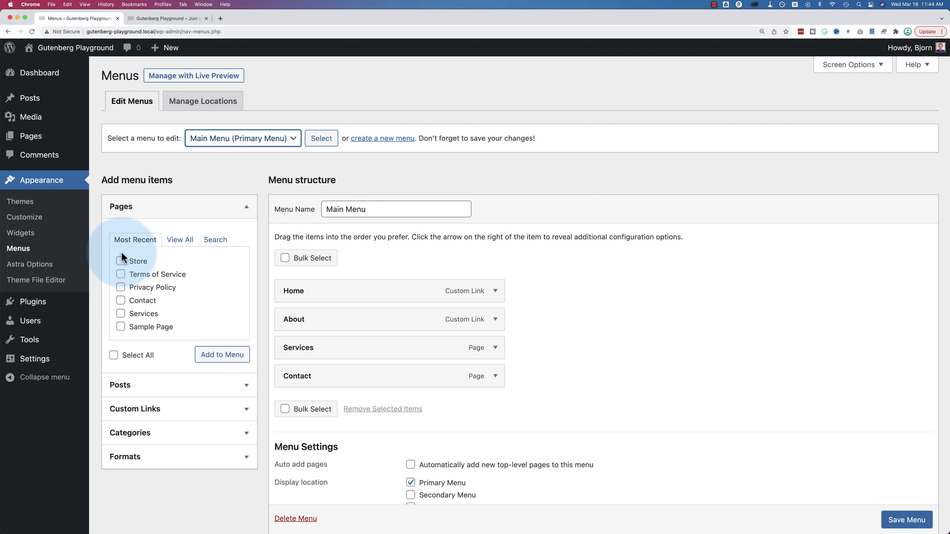
Add the Store page to Main Menu between Services and Contact, and save the menu
click(121, 261)
click(220, 356)
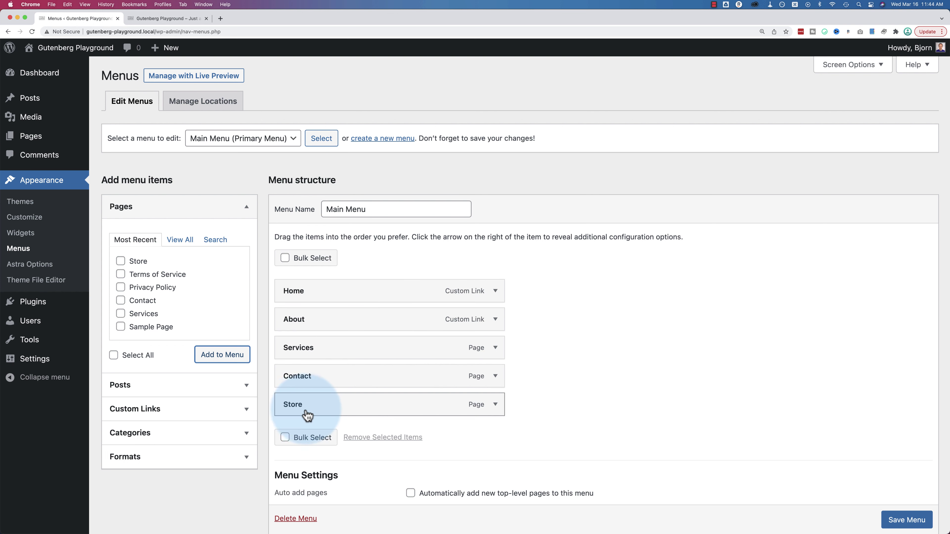
drag(313, 411, 339, 327)
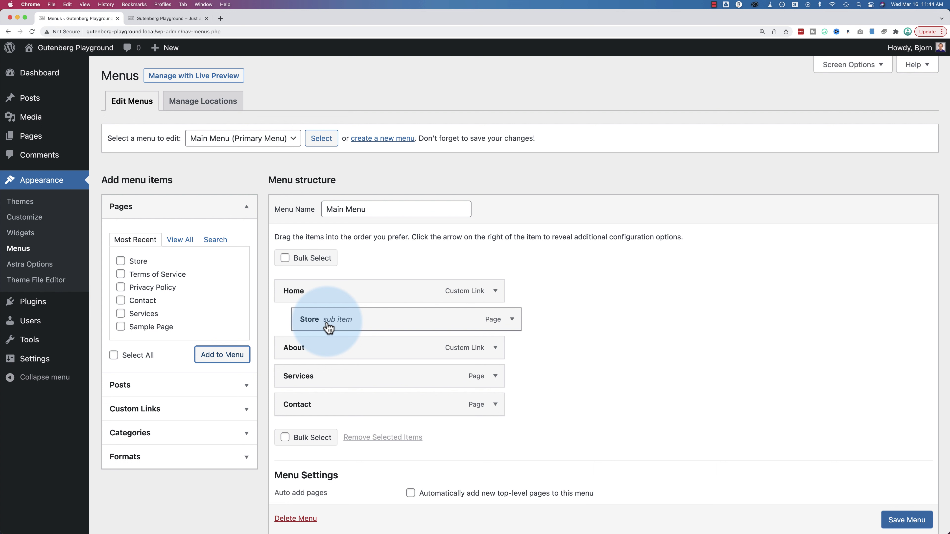
drag(328, 328, 309, 381)
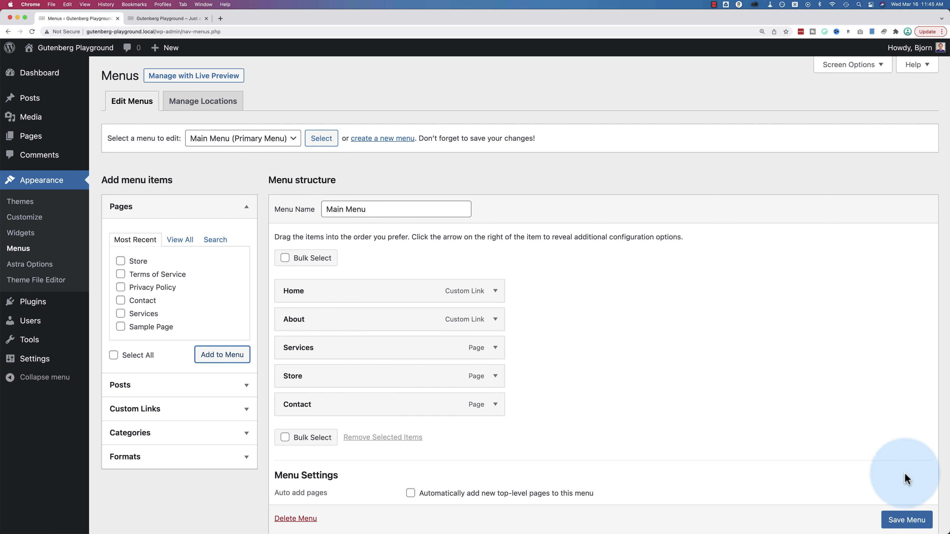
click(905, 520)
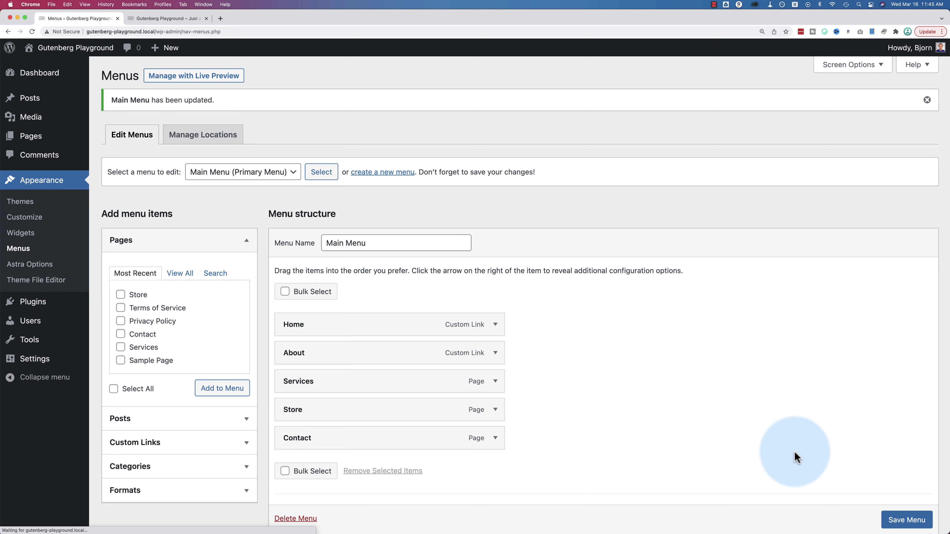
Reload the live site to confirm Store in the header, then go back to the Menus admin
click(180, 21)
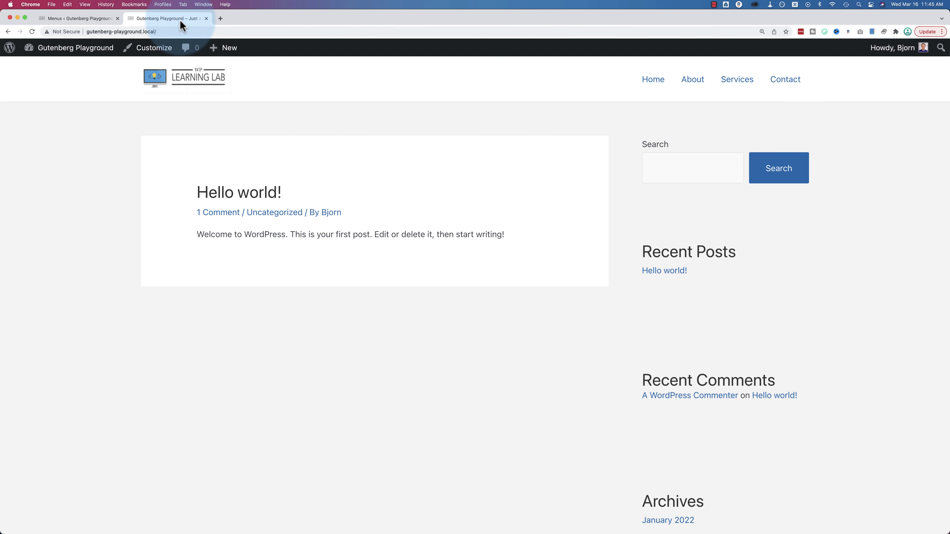
key(super+r)
click(757, 96)
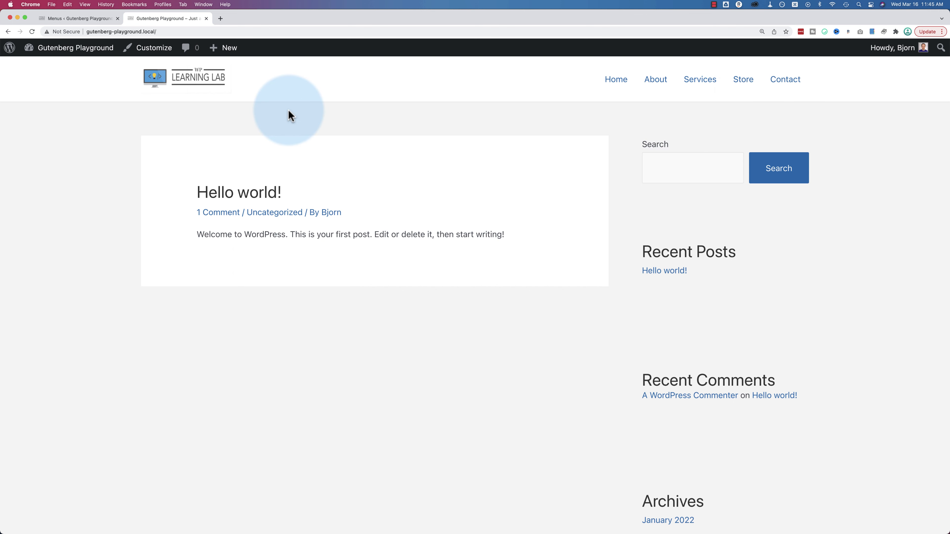
key(super+alt+Left)
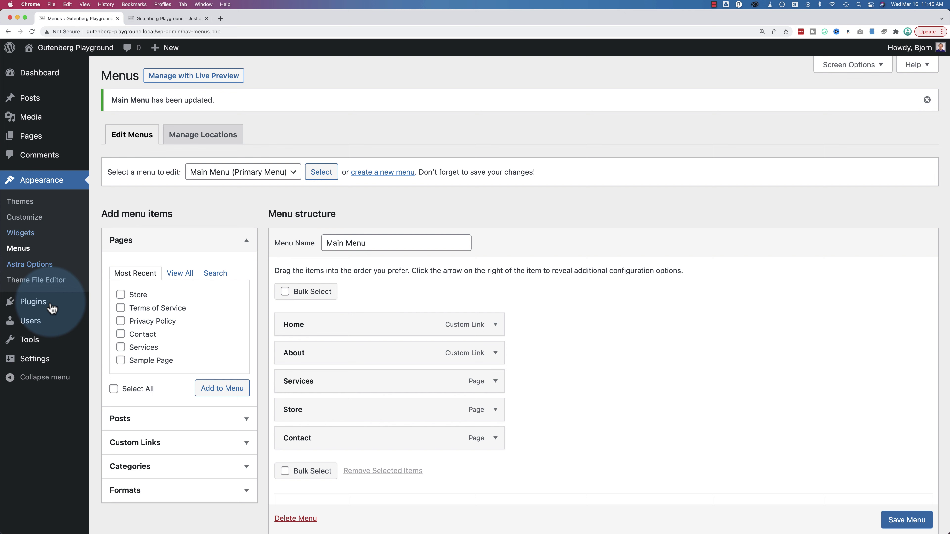
Activate the Bricksy theme from the installed themes list, briefly toggling back to Astra
click(30, 208)
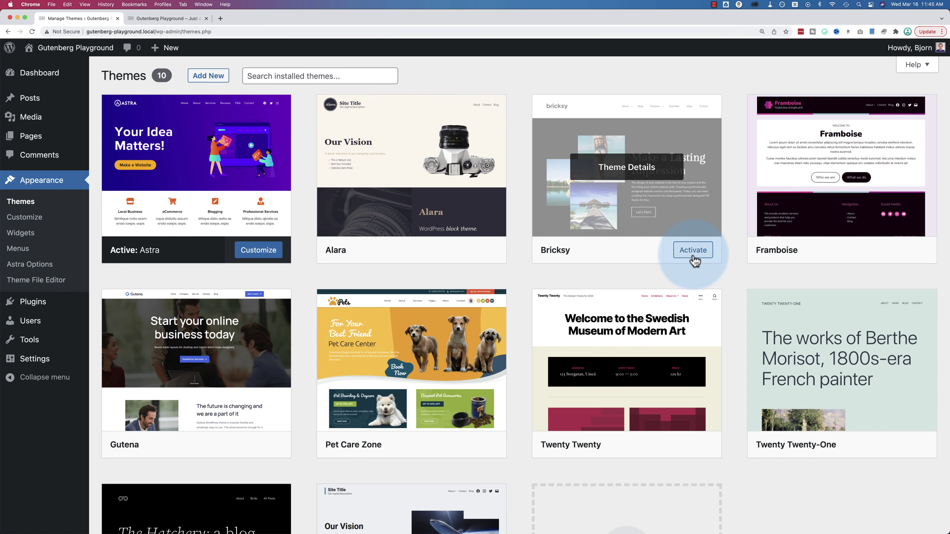
click(693, 250)
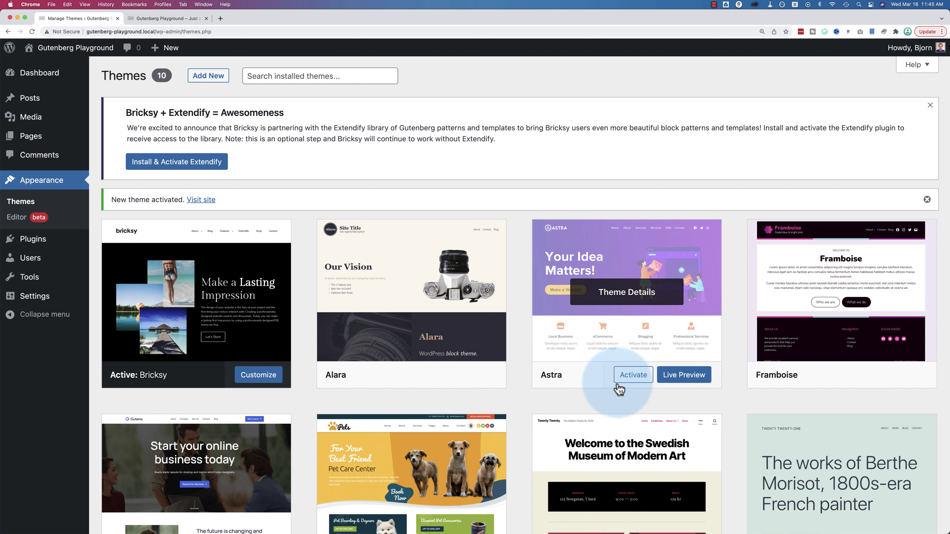
click(632, 376)
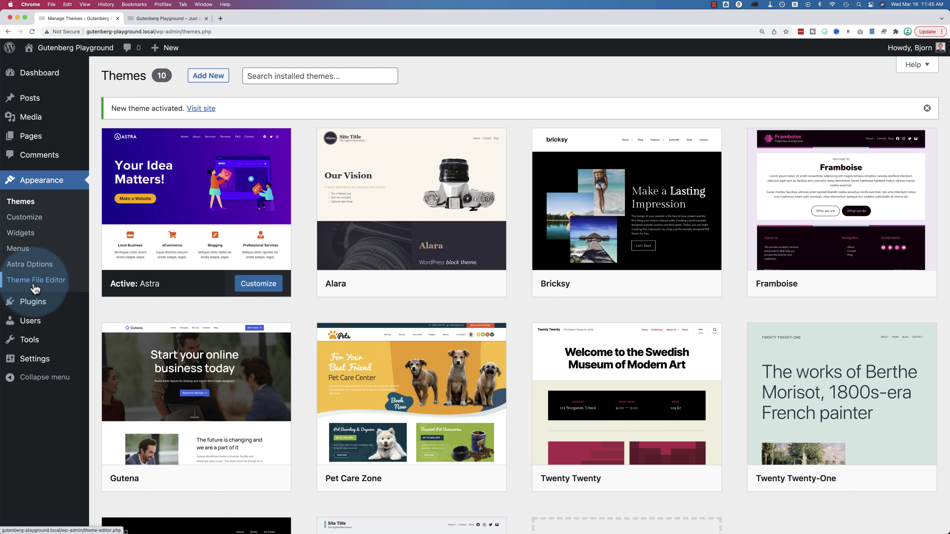
mouse_move(630, 288)
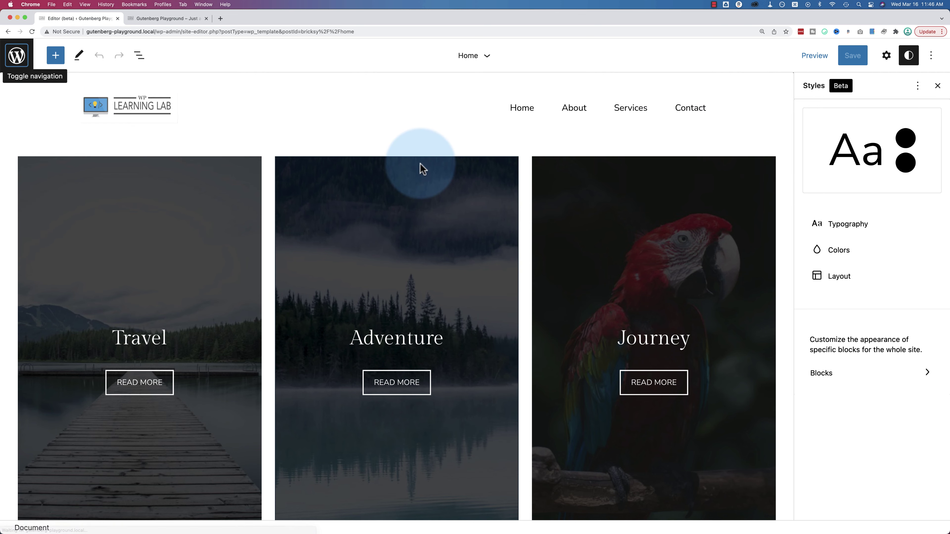
Reload the live site and scroll through the Bricksy design, whose header lacks Store
click(152, 18)
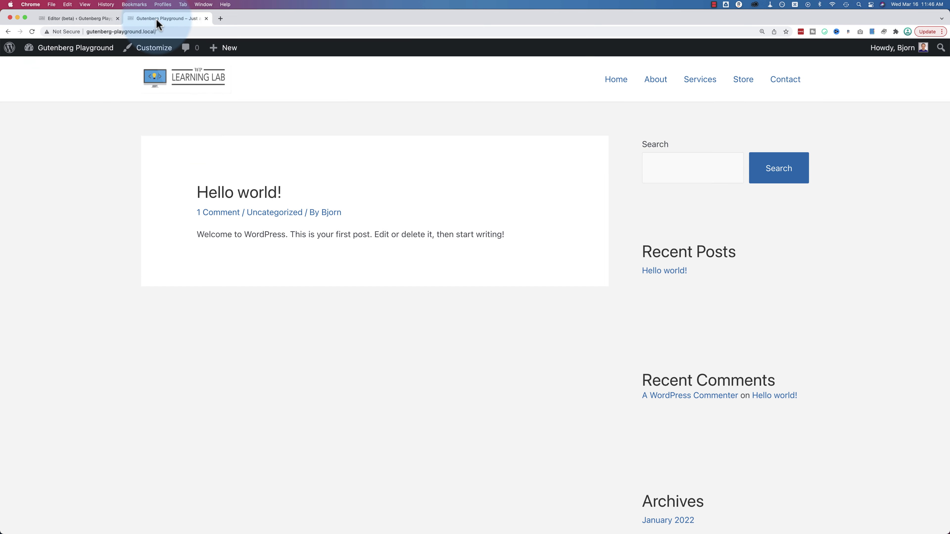
key(super+r)
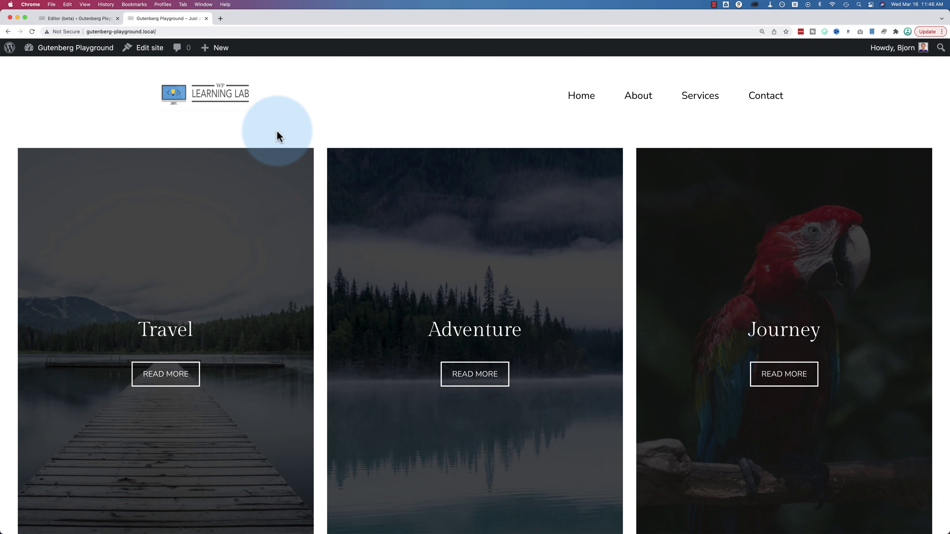
scroll(433, 176, down, 15)
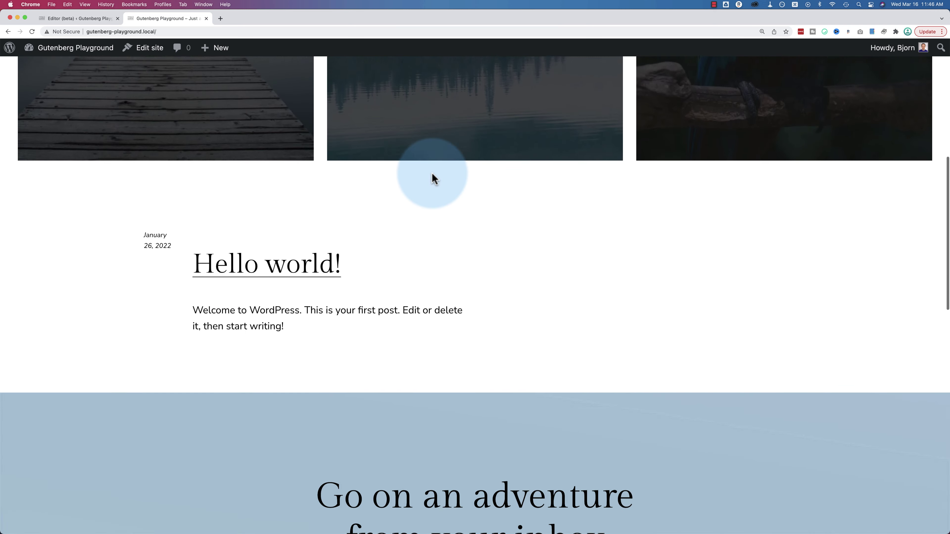
scroll(433, 176, up, 12)
scroll(433, 177, up, 3)
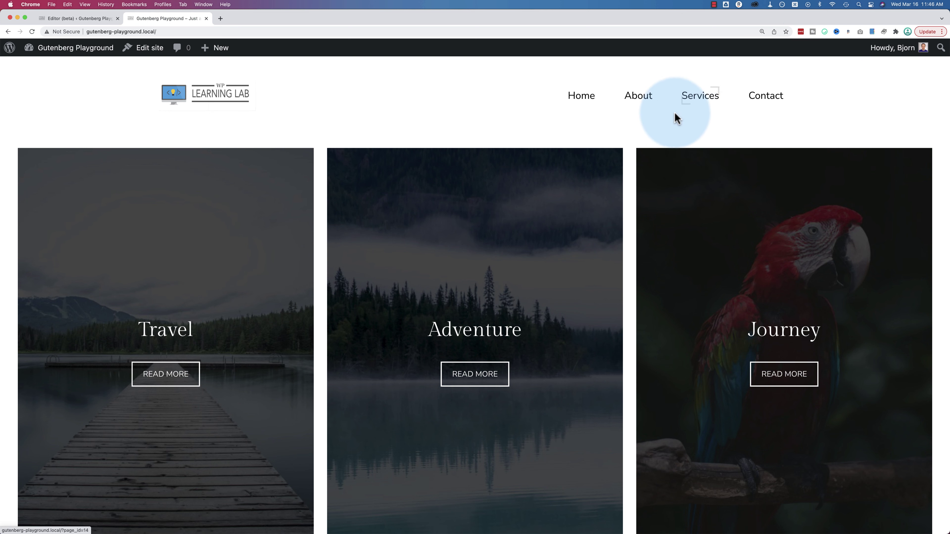
Back in the site editor, scroll the Home template down to the footer and up to the header
click(78, 18)
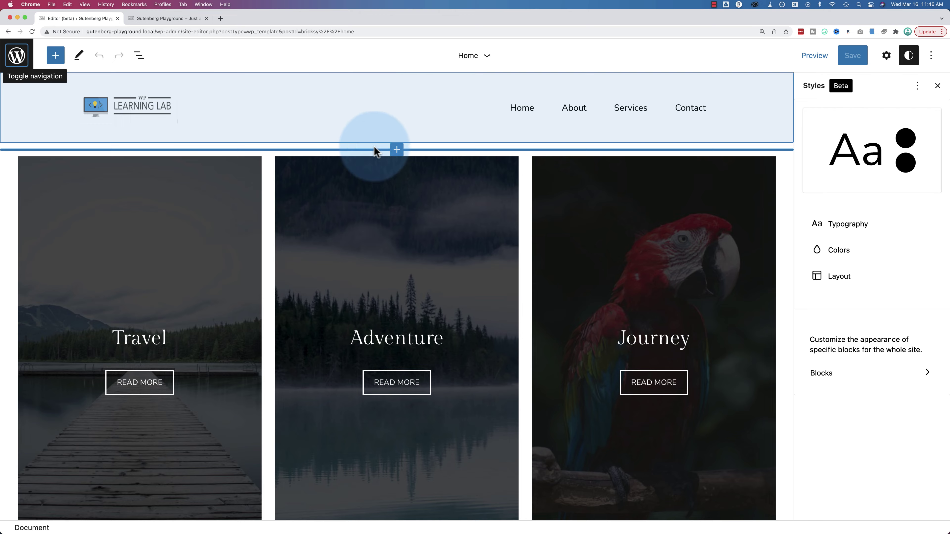
scroll(359, 322, down, 20)
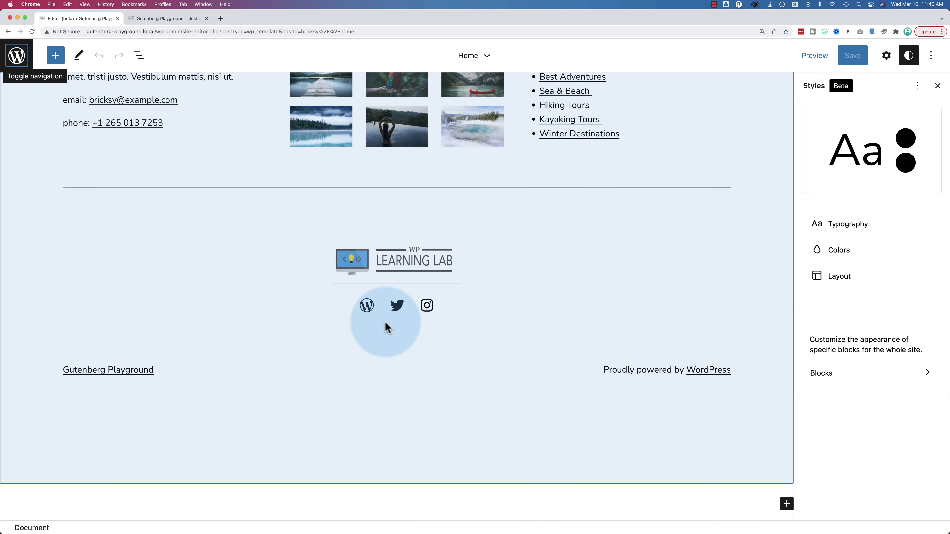
scroll(385, 322, up, 15)
scroll(385, 322, up, 18)
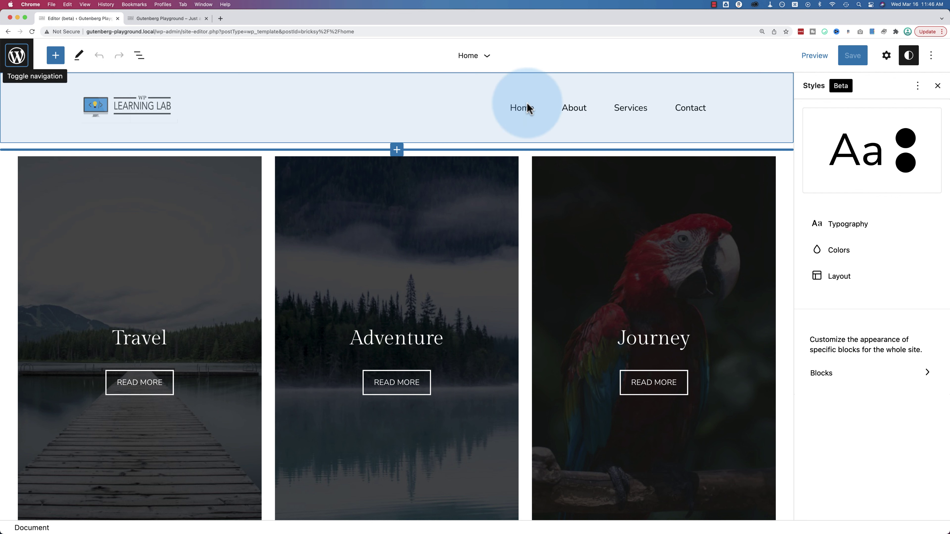
Select the header Navigation block via its Home link and add a new empty link after Contact
click(513, 108)
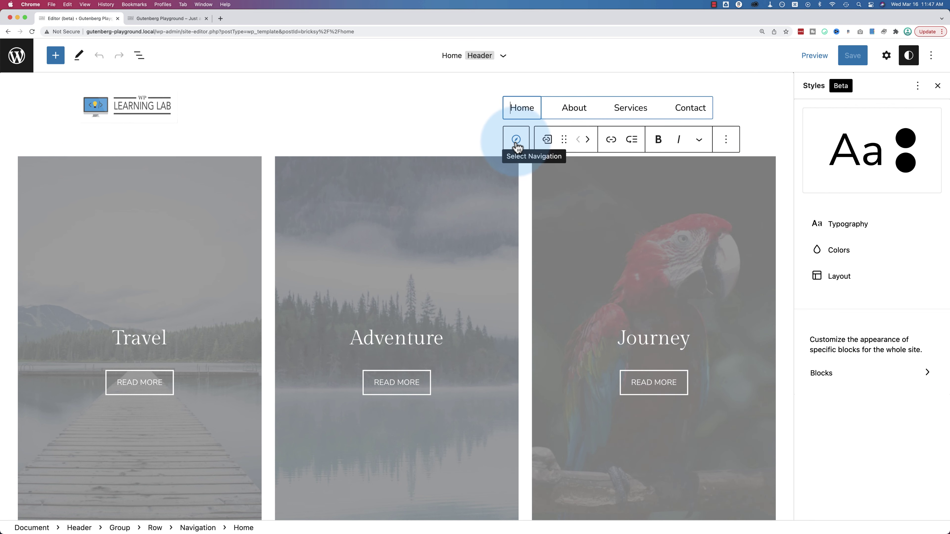
click(516, 141)
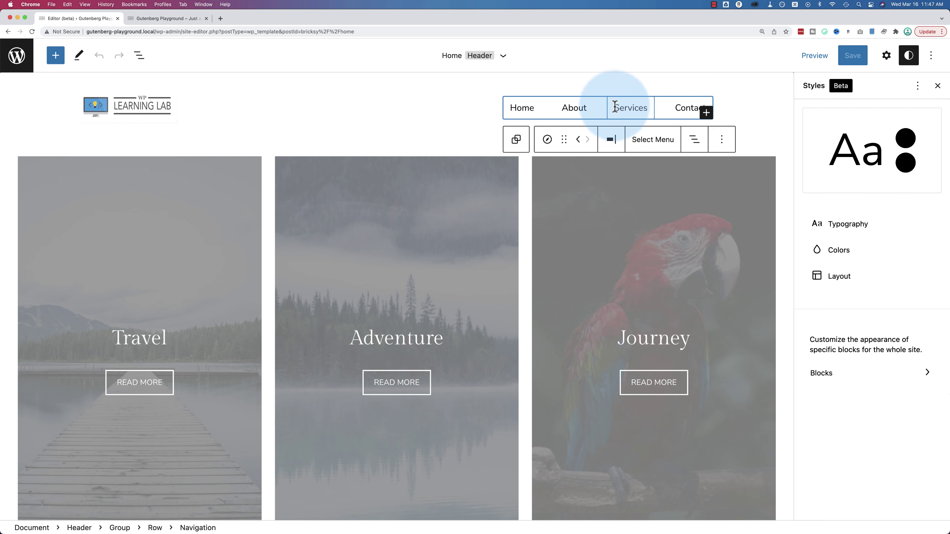
click(707, 114)
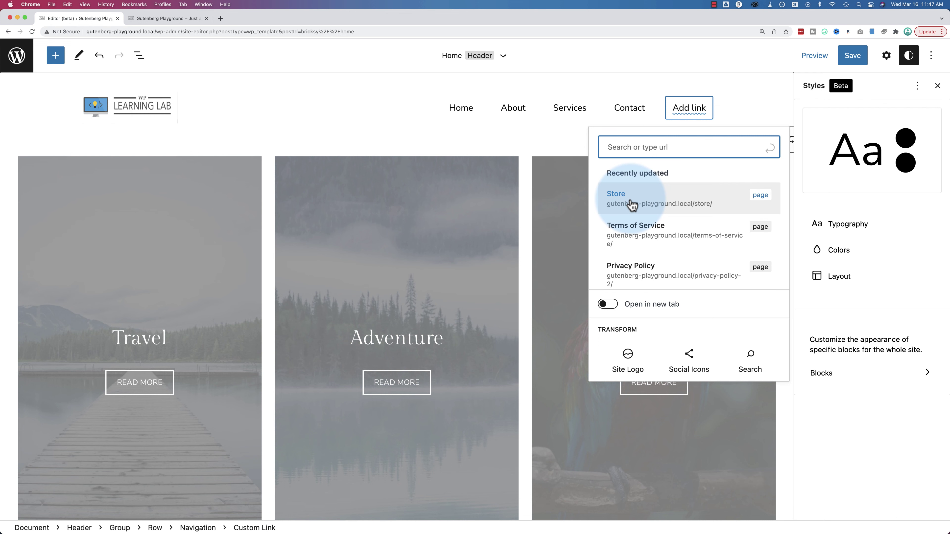
Point the new menu item to the Store page and shift it until it follows Services
click(632, 205)
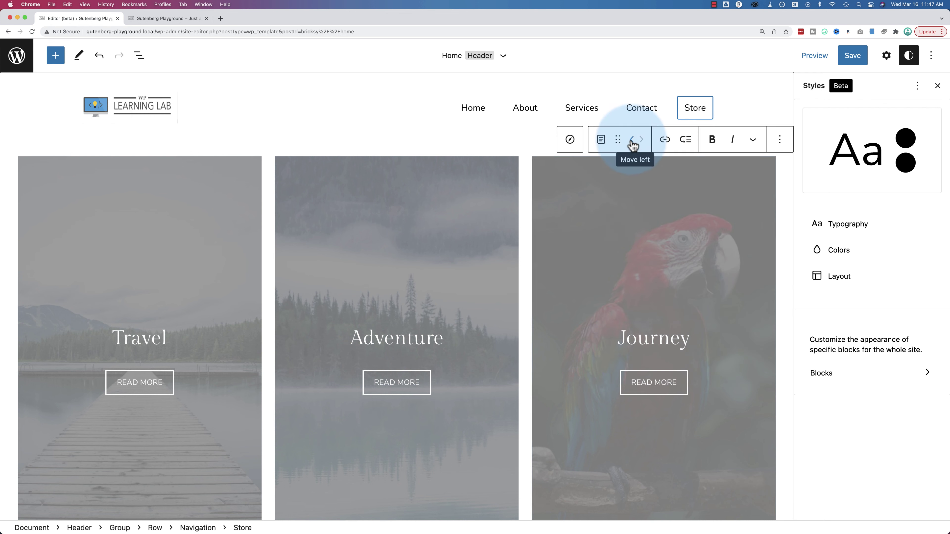
click(631, 140)
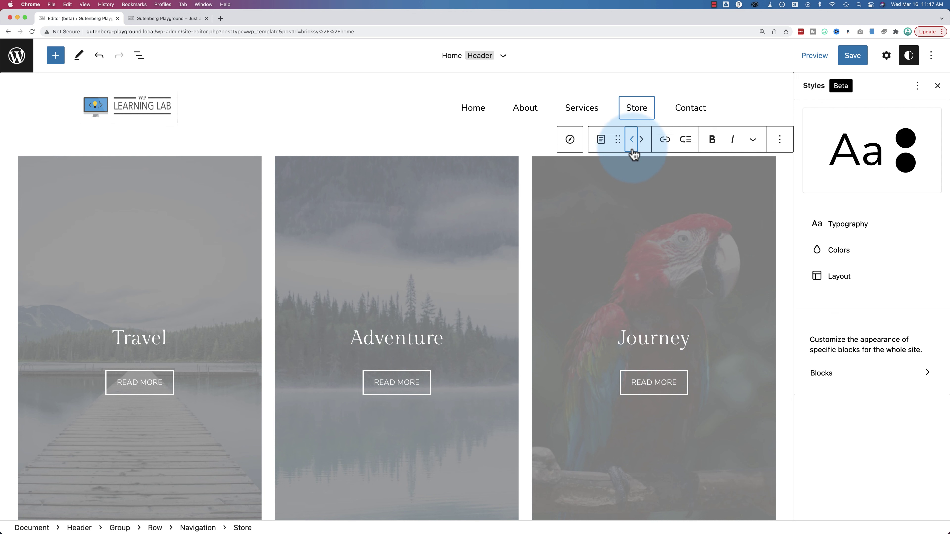
click(632, 142)
click(632, 142)
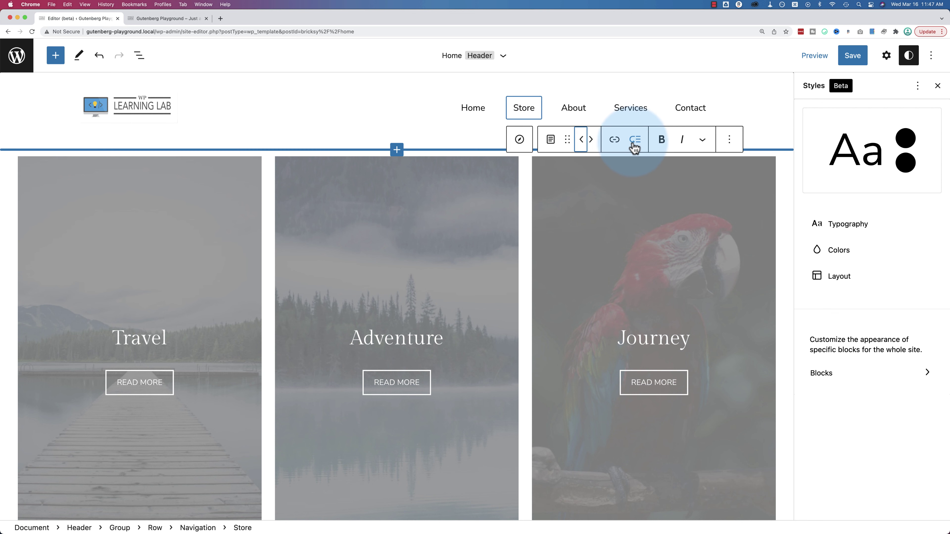
click(591, 144)
click(644, 144)
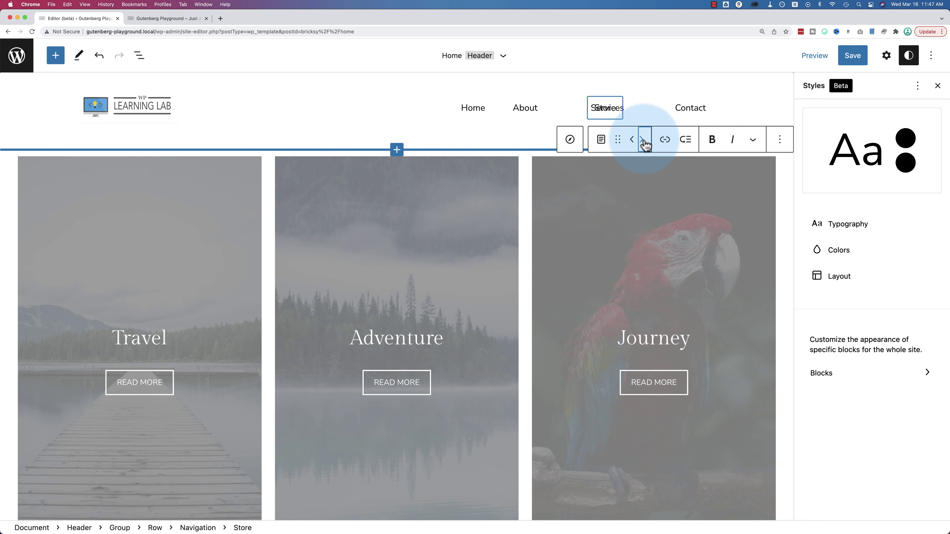
drag(618, 140, 494, 106)
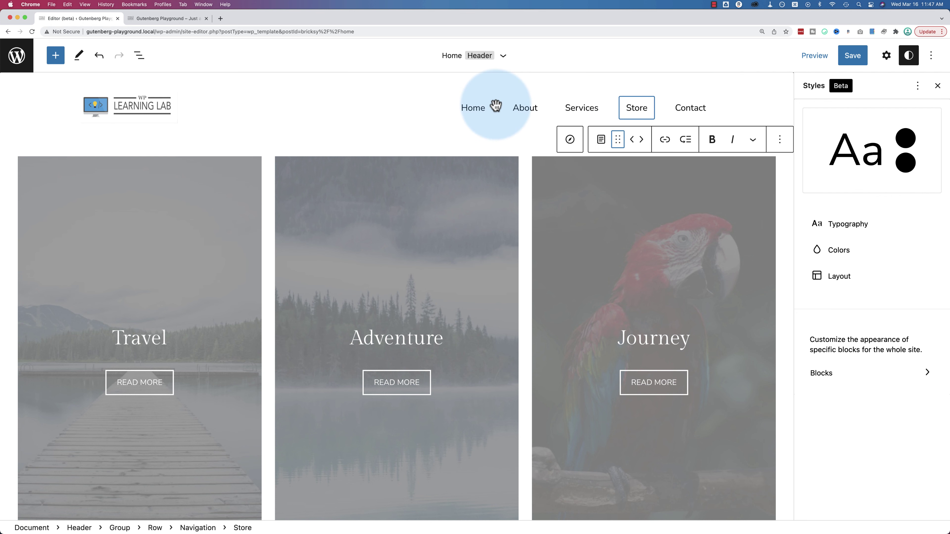
drag(618, 142, 543, 107)
drag(620, 140, 647, 117)
click(642, 140)
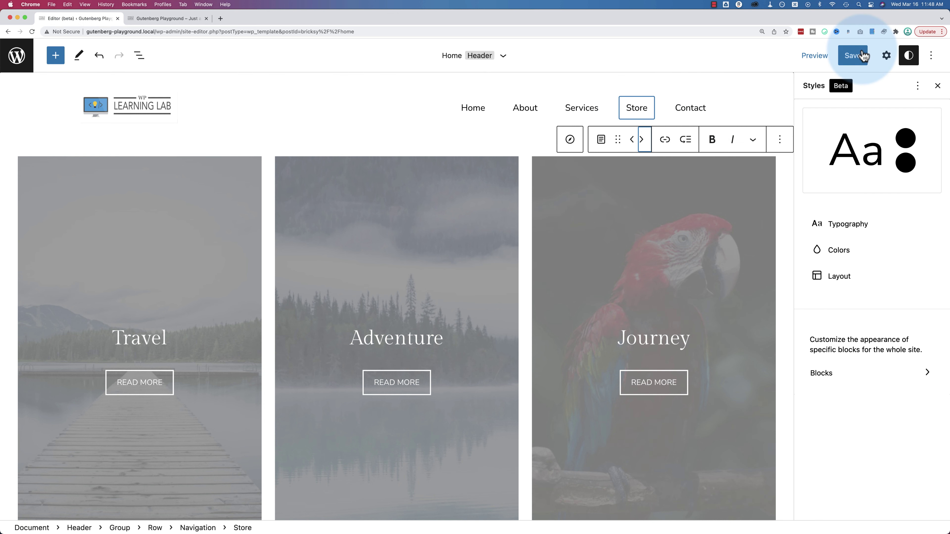
Save and confirm the header navigation change, then return to the live site tab
click(861, 56)
click(864, 56)
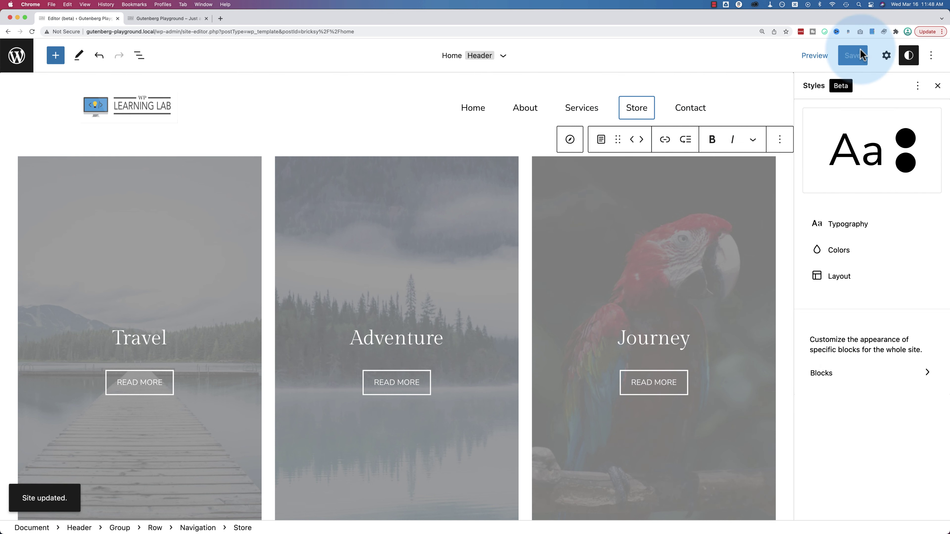
click(168, 21)
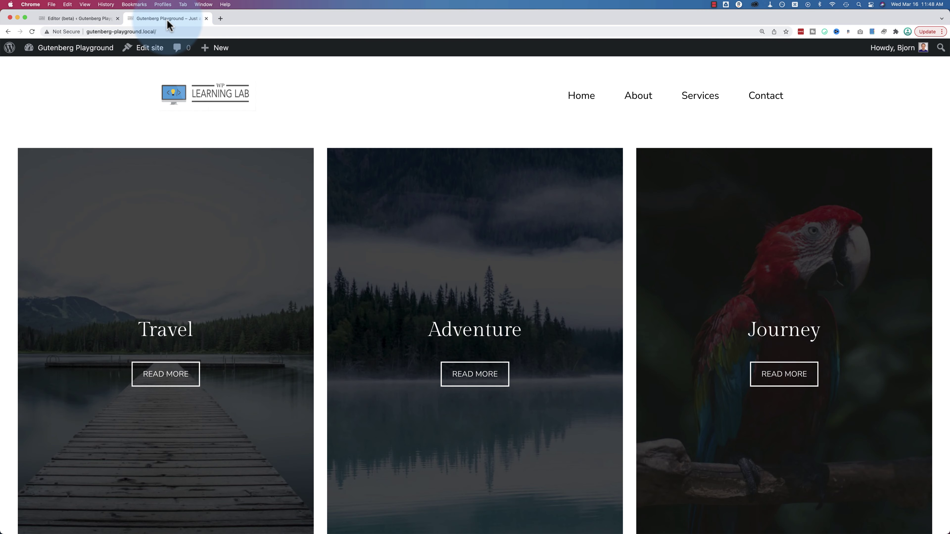